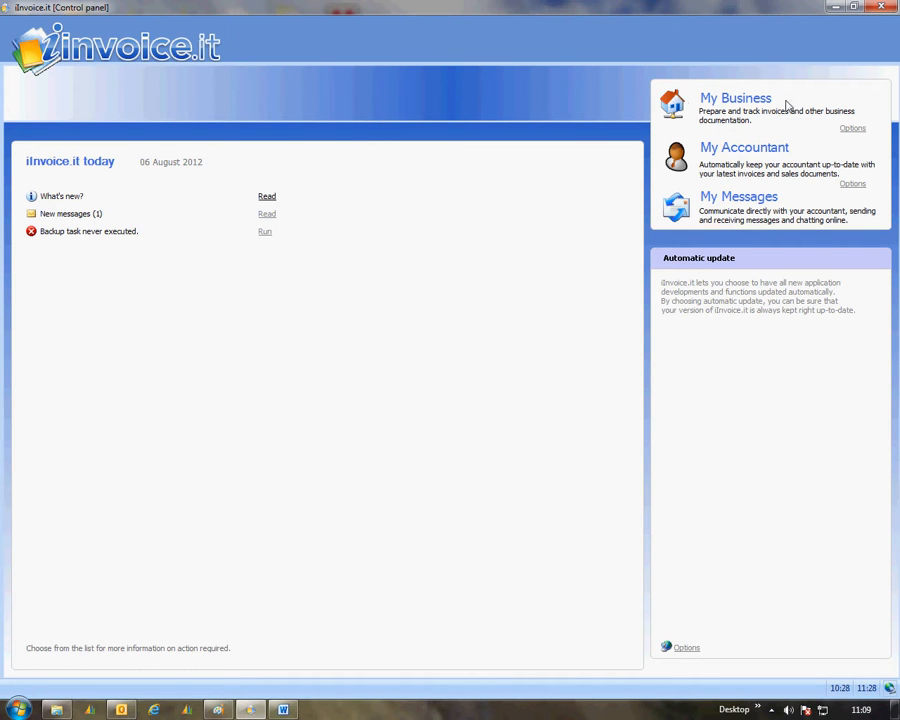
# Step: Start a new credit note from the business sales documents, with White Brothers Ltd invoice 5 selected
pyautogui.click(752, 102)
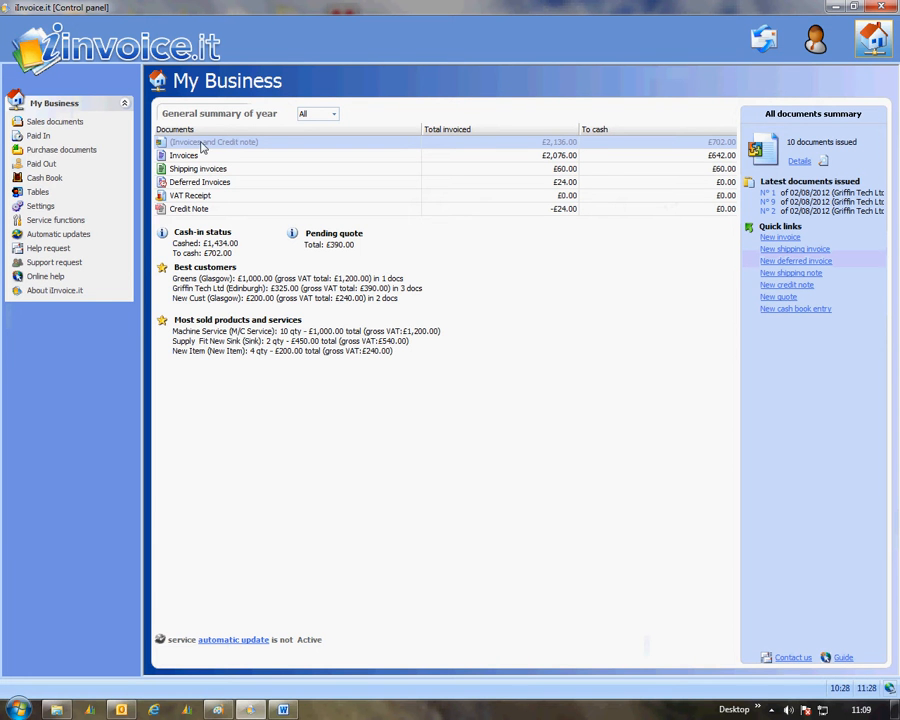
pyautogui.click(45, 121)
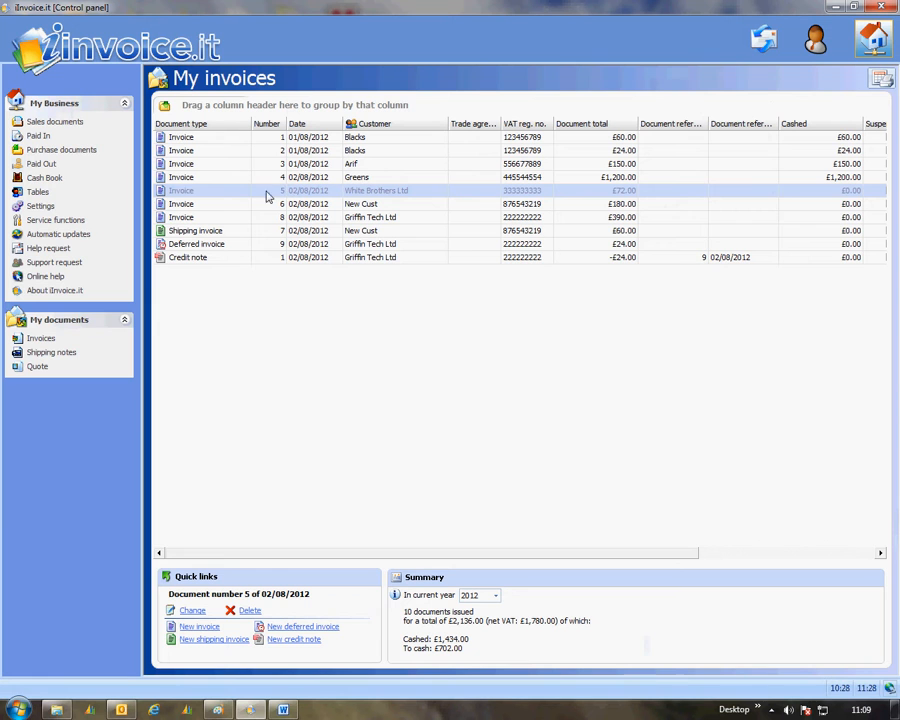
pyautogui.click(194, 191)
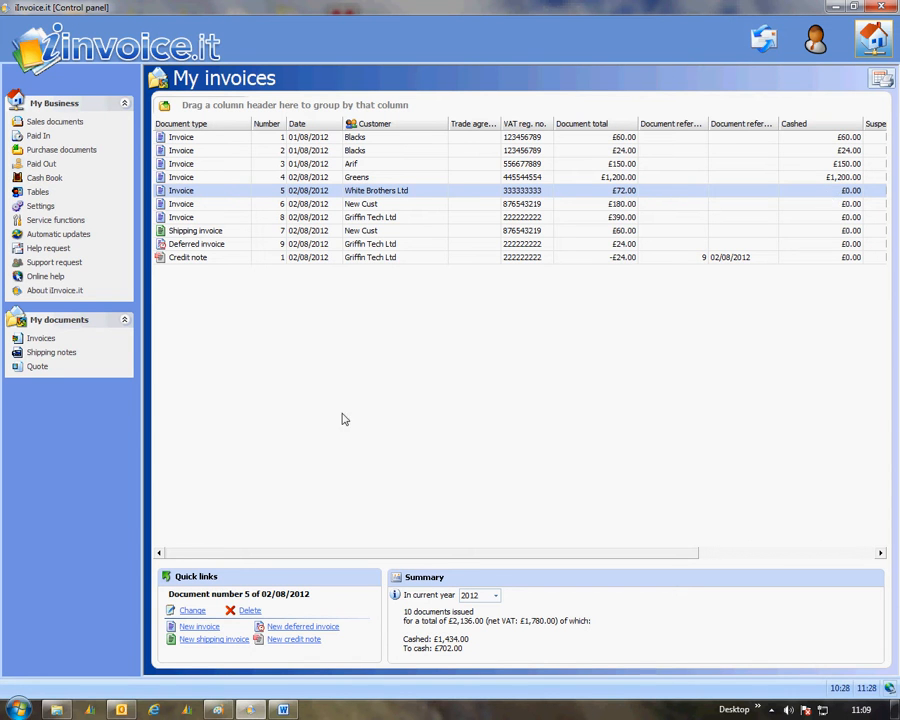
pyautogui.click(294, 641)
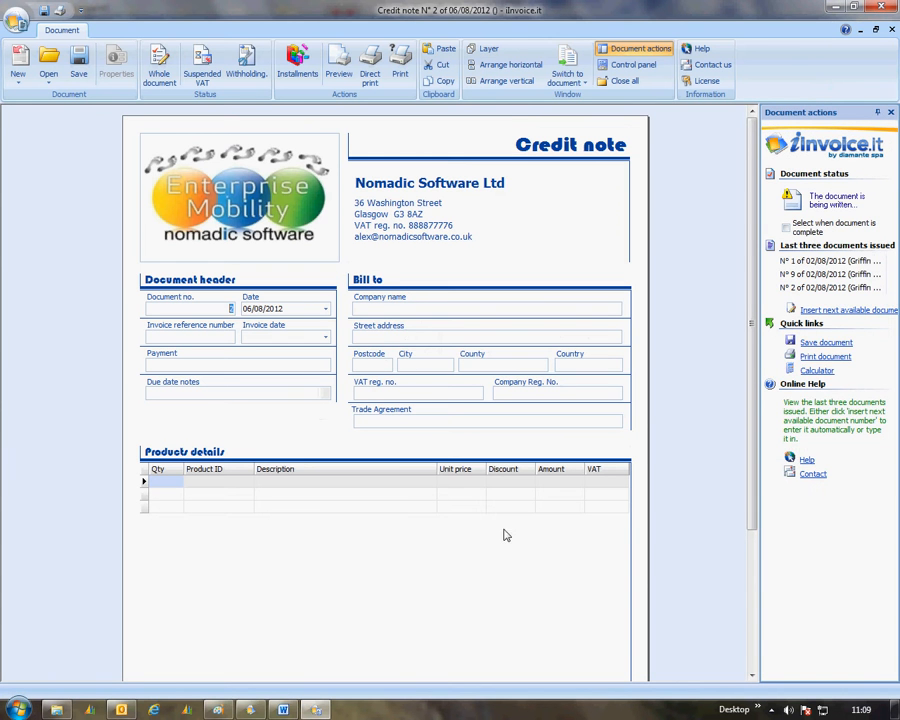
# Step: Bill the credit note to the existing customer White Brothers Ltd
pyautogui.click(372, 311)
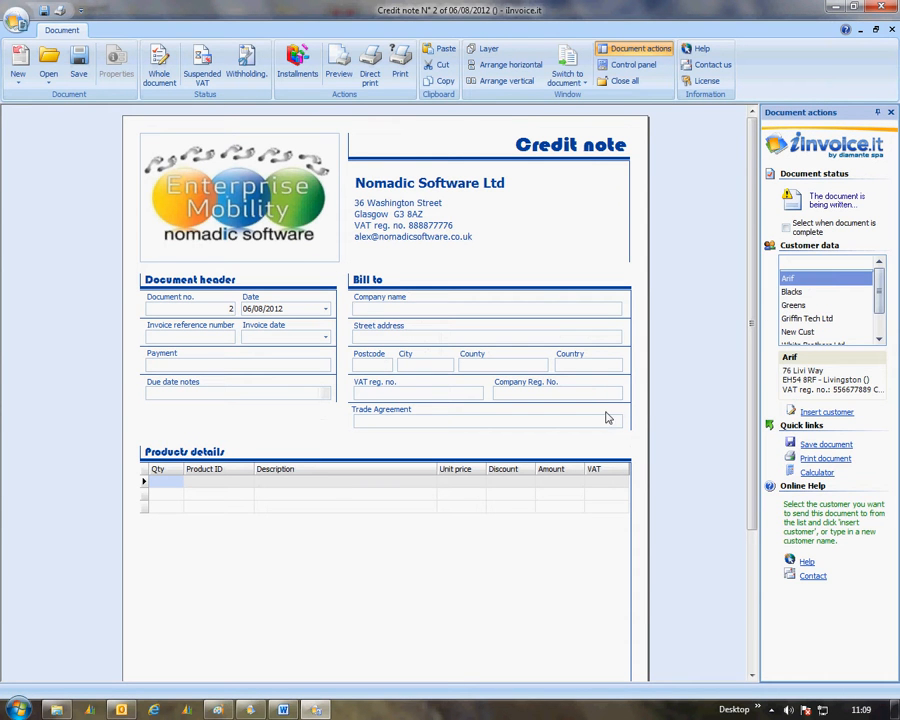
pyautogui.click(880, 306)
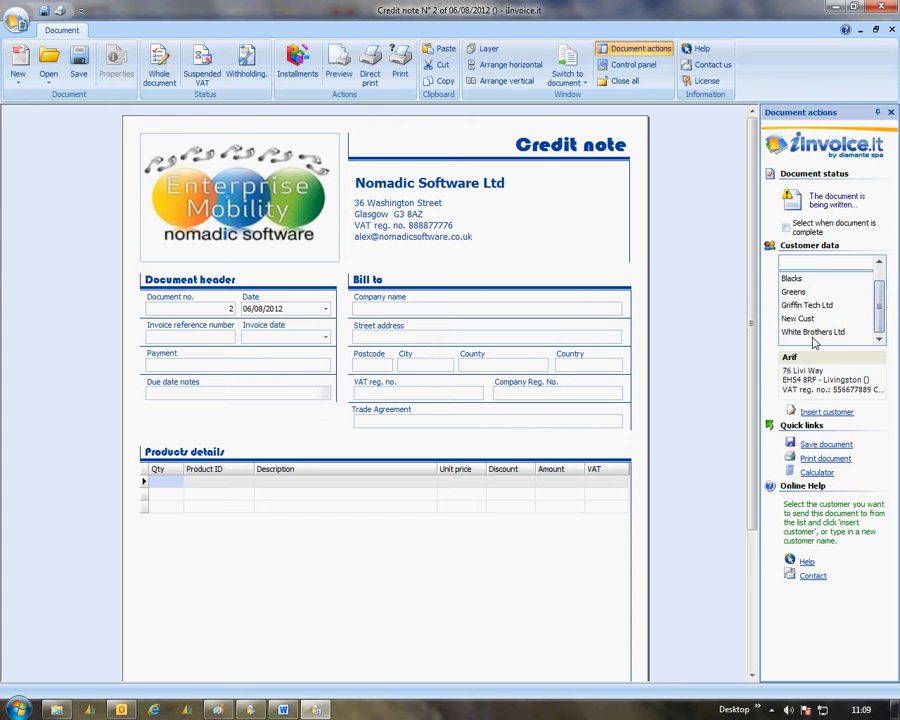
pyautogui.click(805, 332)
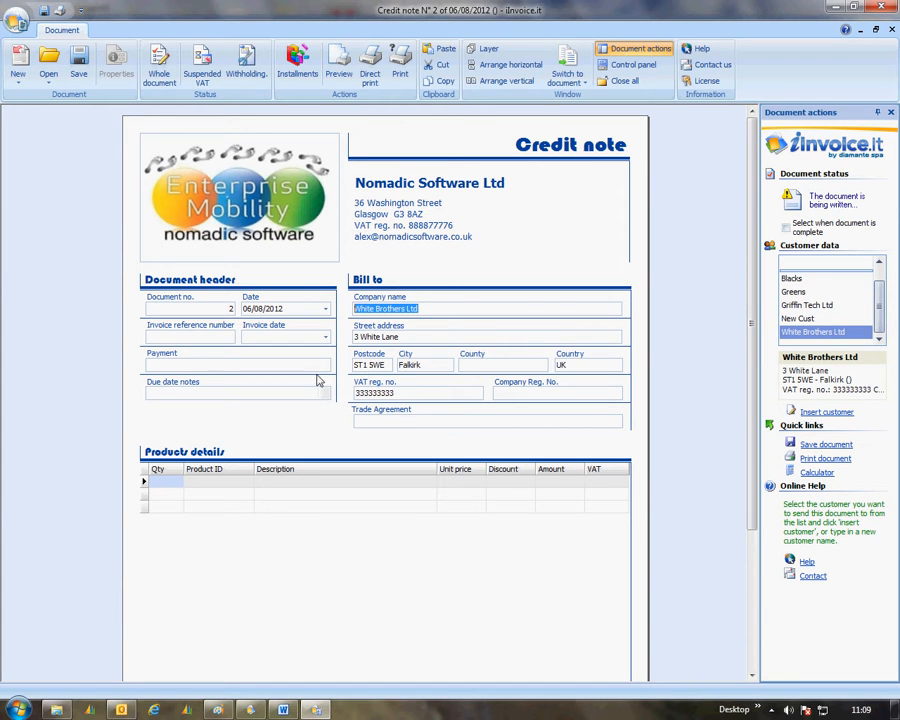
# Step: Link the credit note to invoice 5 of 02/08/2012 and review the copied product line and totals
pyautogui.click(168, 340)
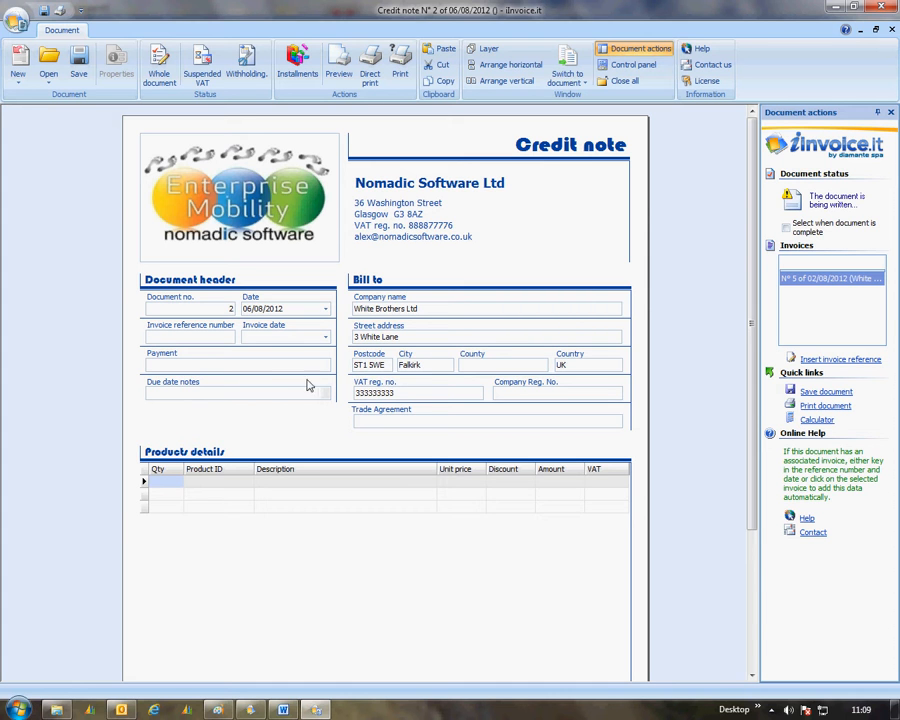
pyautogui.doubleClick(795, 286)
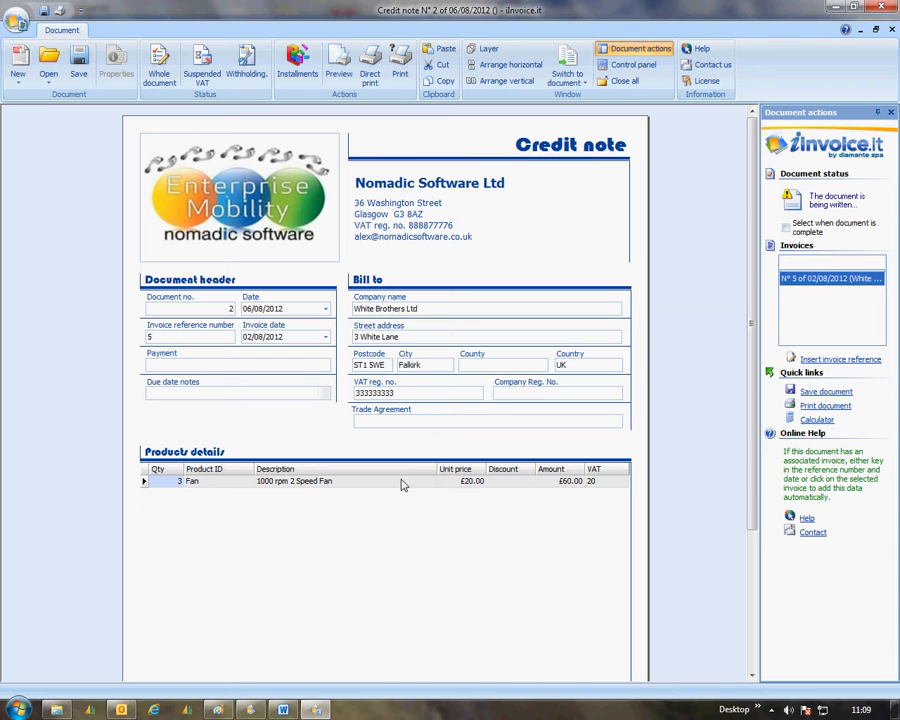
pyautogui.moveTo(748, 418); pyautogui.dragTo(766, 554)
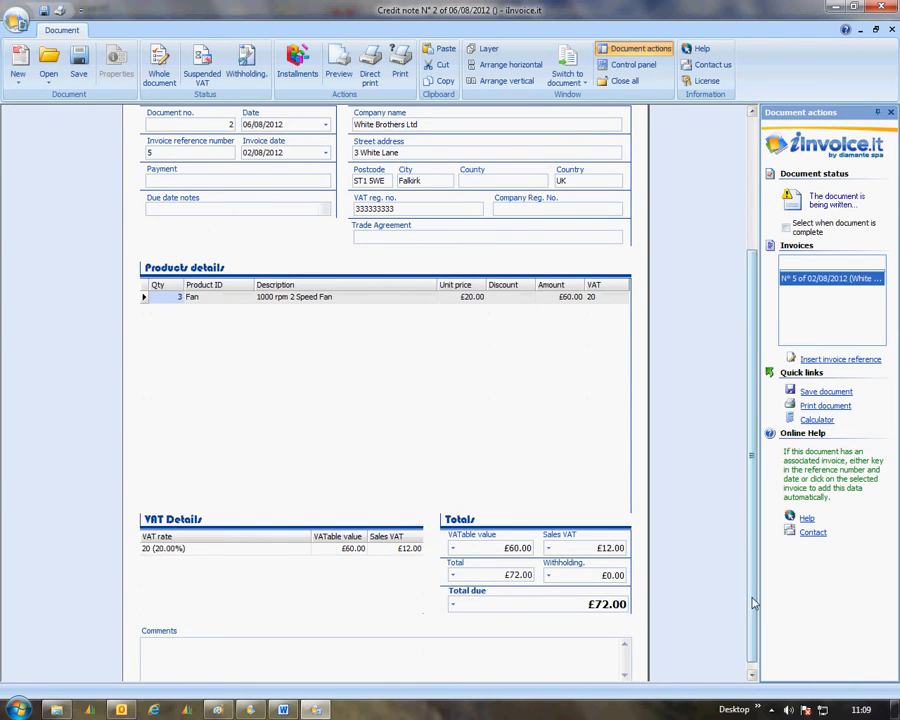
pyautogui.moveTo(753, 598); pyautogui.dragTo(767, 432)
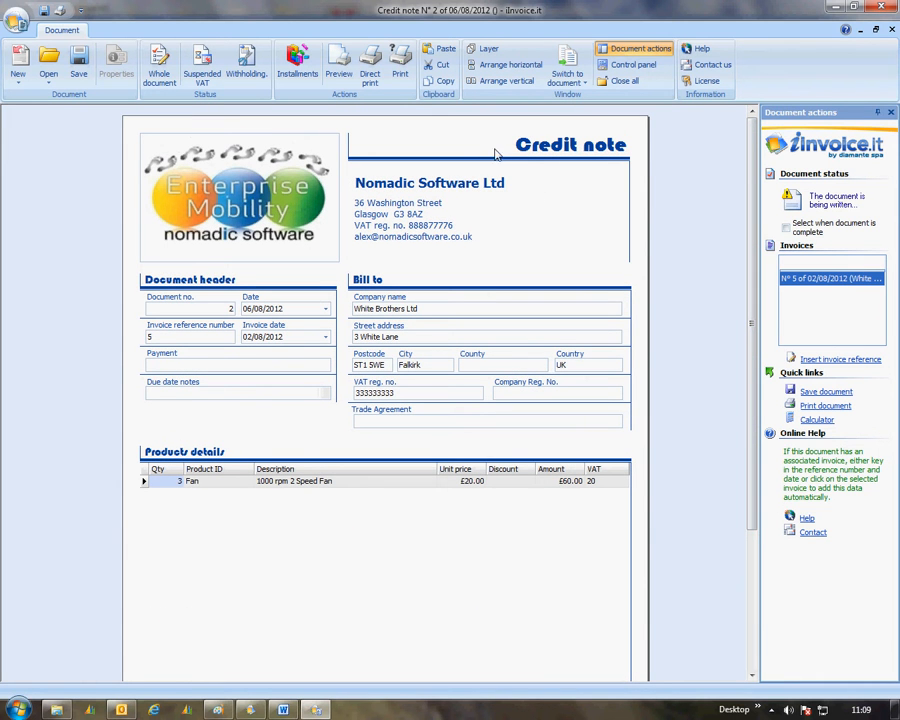
# Step: Mark the White Brothers Ltd credit note as complete, save it and close the document window
pyautogui.click(786, 228)
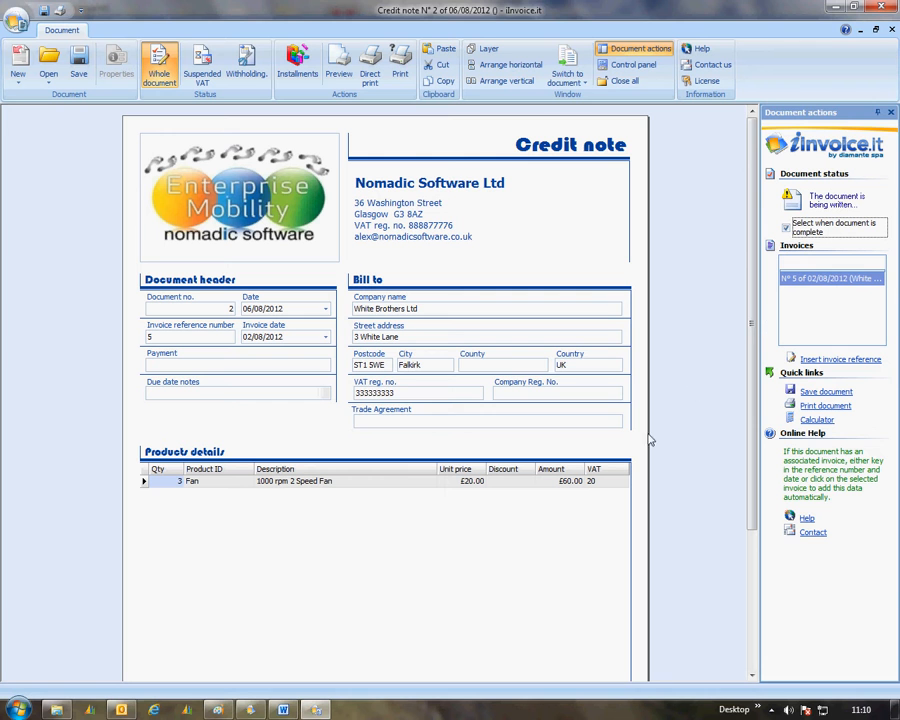
pyautogui.click(826, 393)
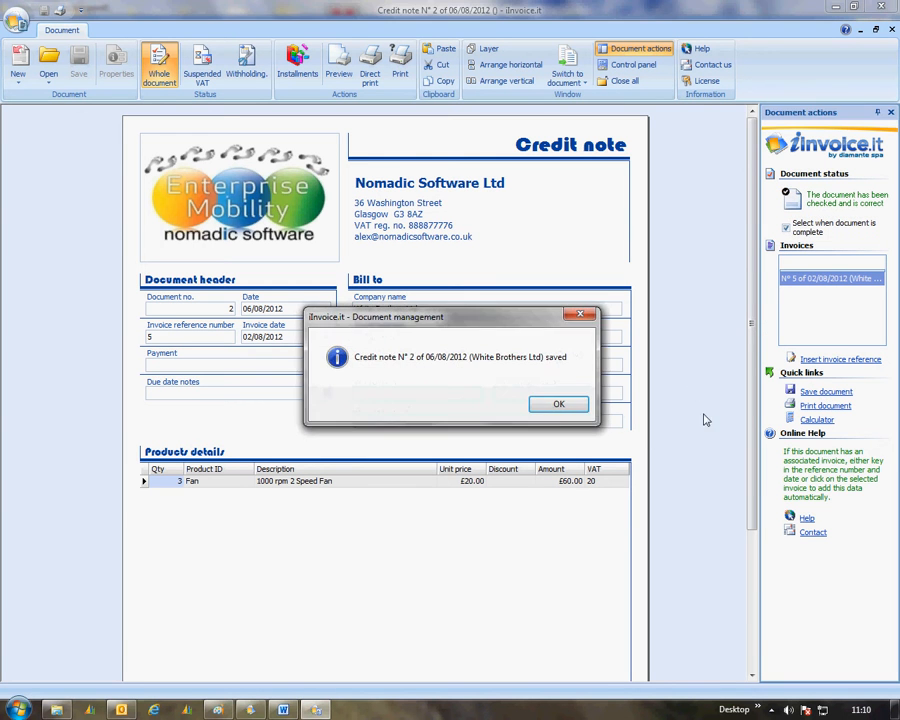
pyautogui.click(562, 403)
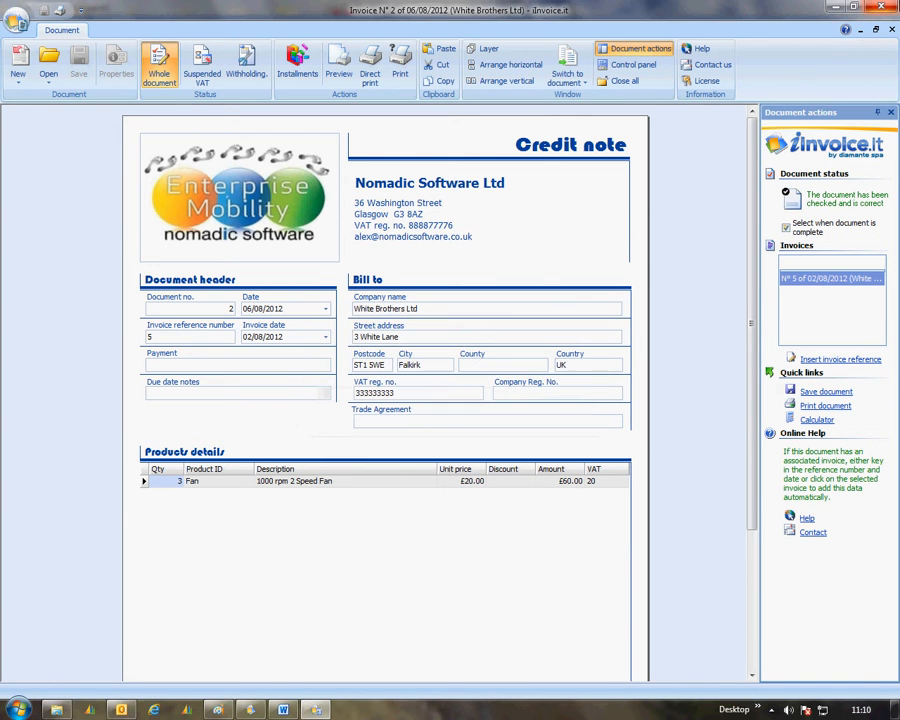
pyautogui.click(888, 9)
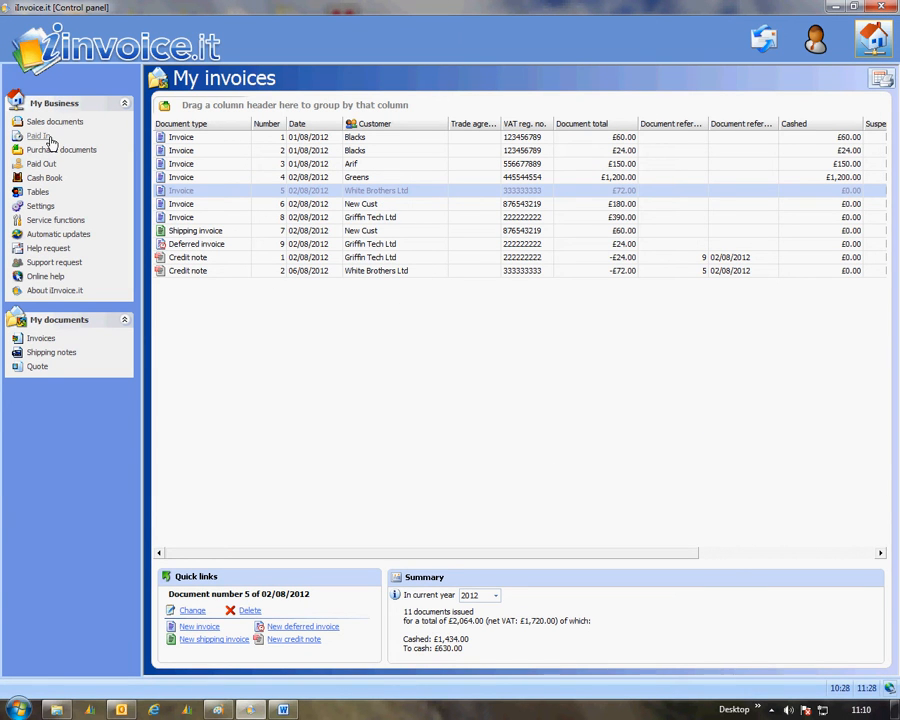
# Step: Compare the new credit note with invoice 5, and check that invoice's taking installments in the paid-in records
pyautogui.click(197, 272)
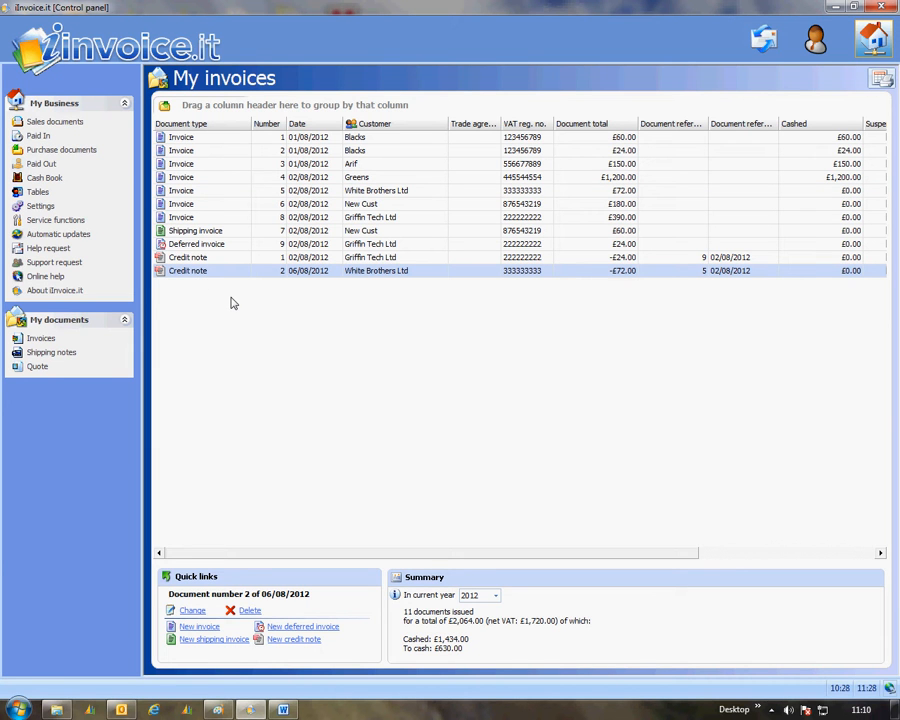
pyautogui.click(202, 191)
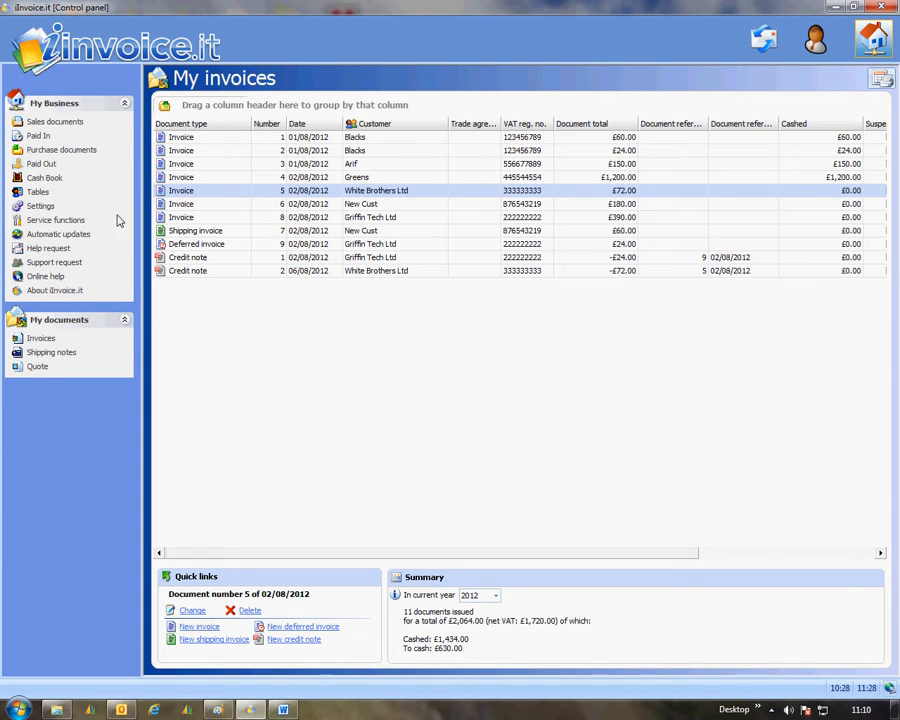
pyautogui.click(42, 138)
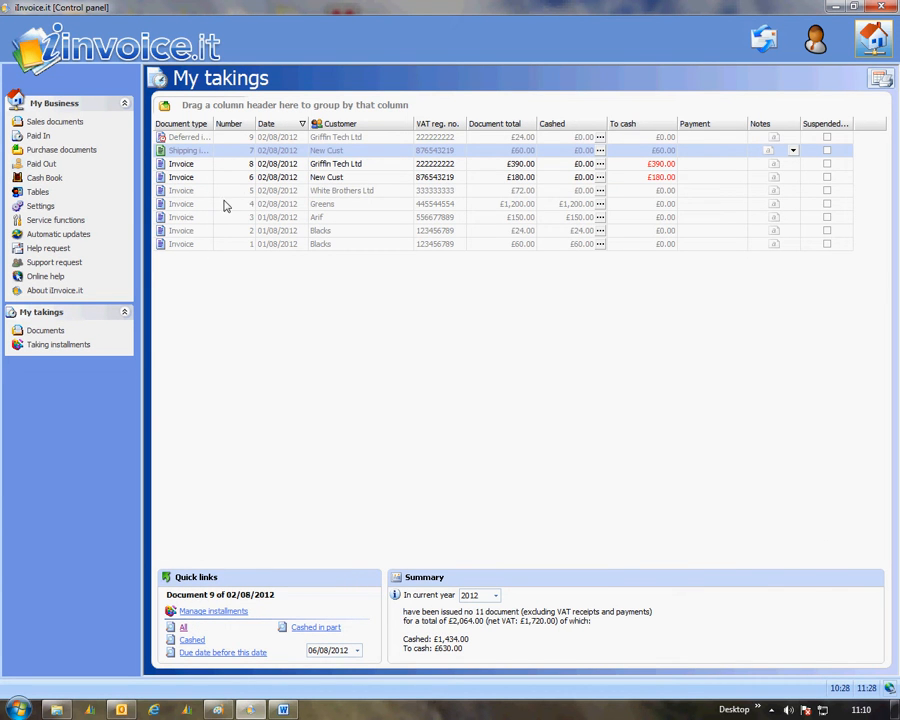
pyautogui.click(194, 192)
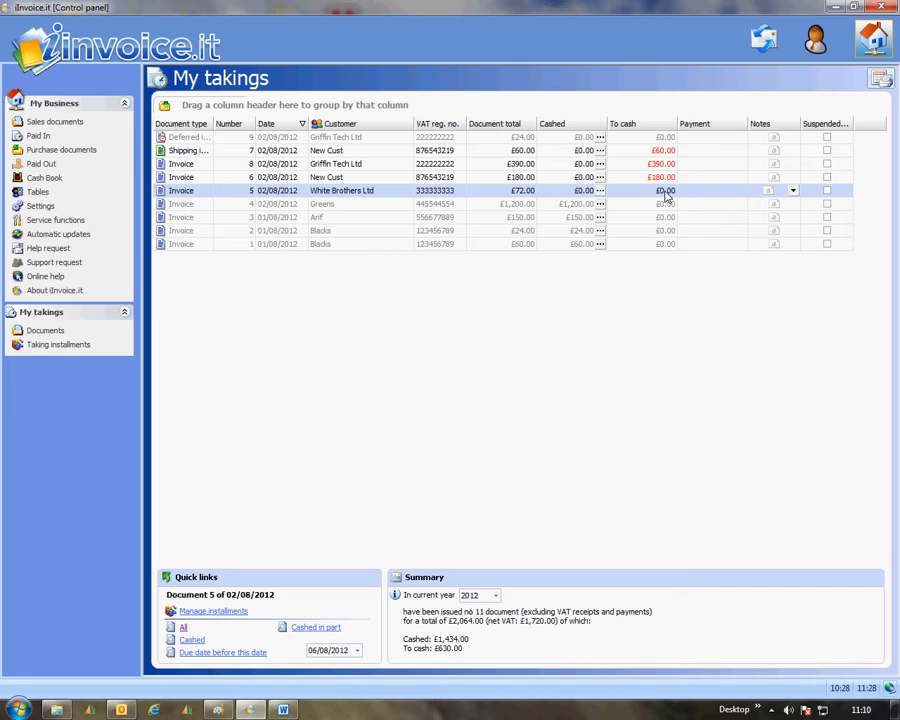
pyautogui.click(600, 191)
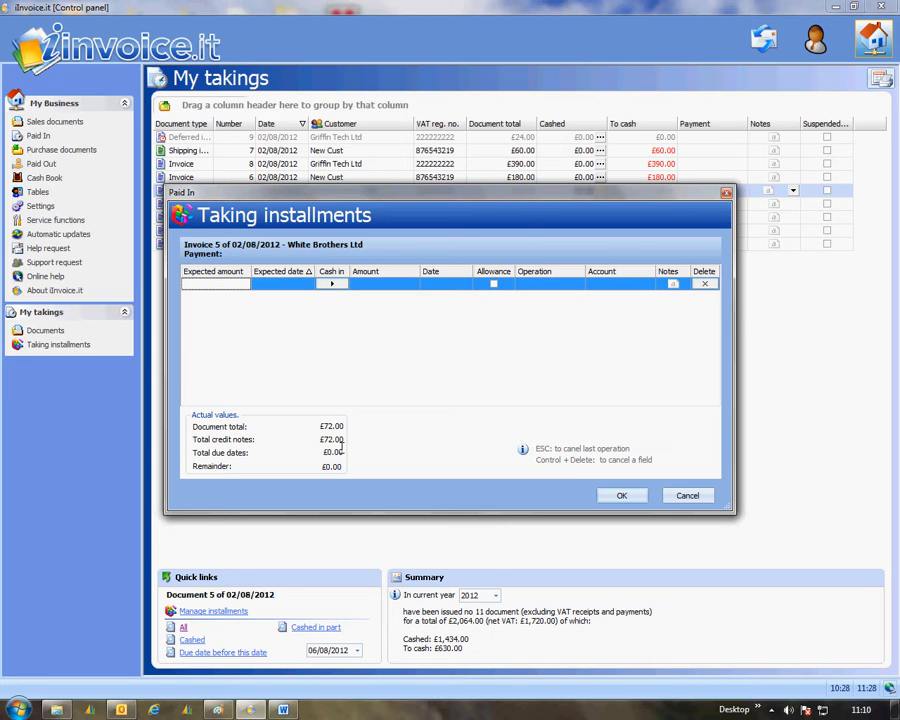
pyautogui.click(621, 496)
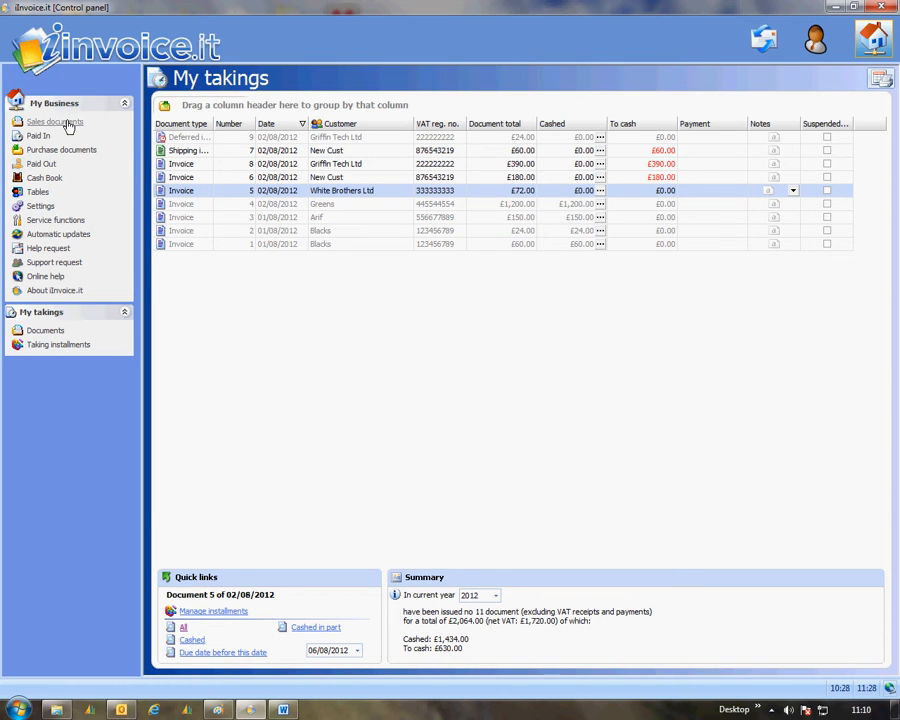
# Step: Create another credit note from the sales documents and bill it to the existing customer Greens
pyautogui.click(55, 122)
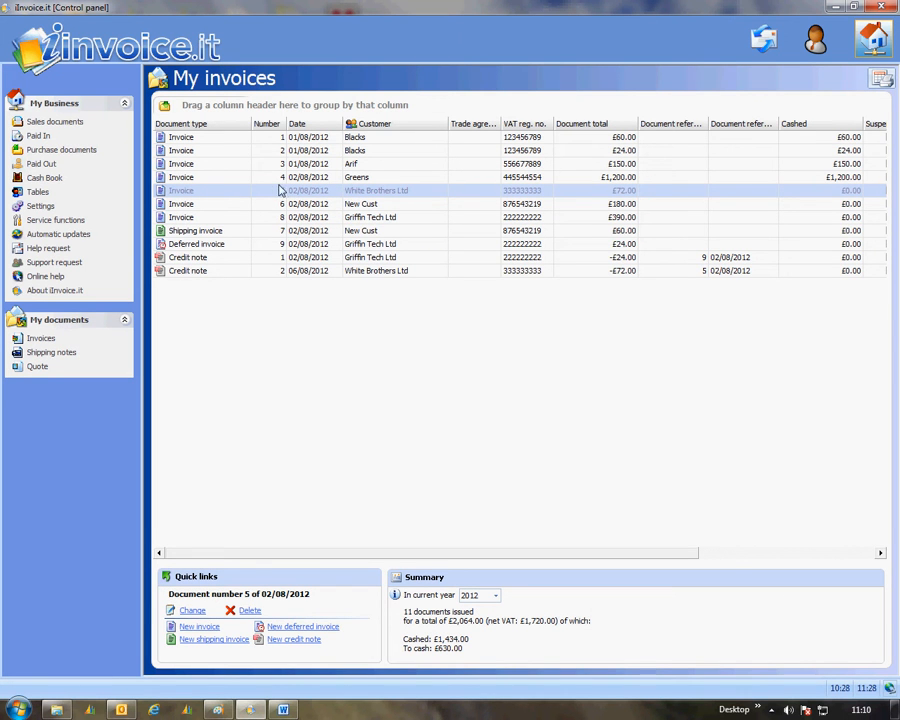
pyautogui.click(180, 179)
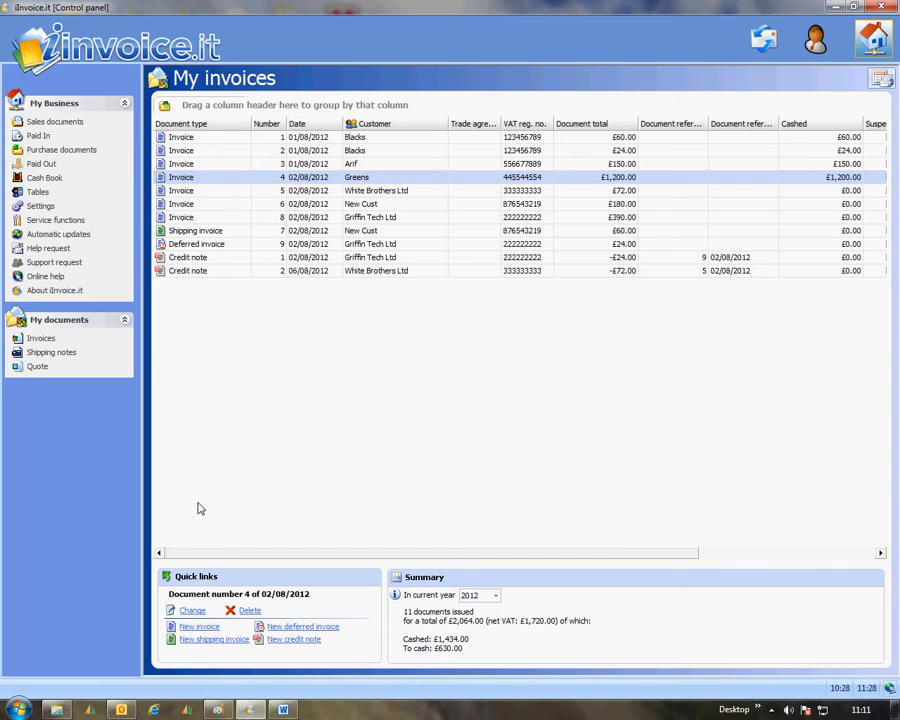
pyautogui.click(300, 640)
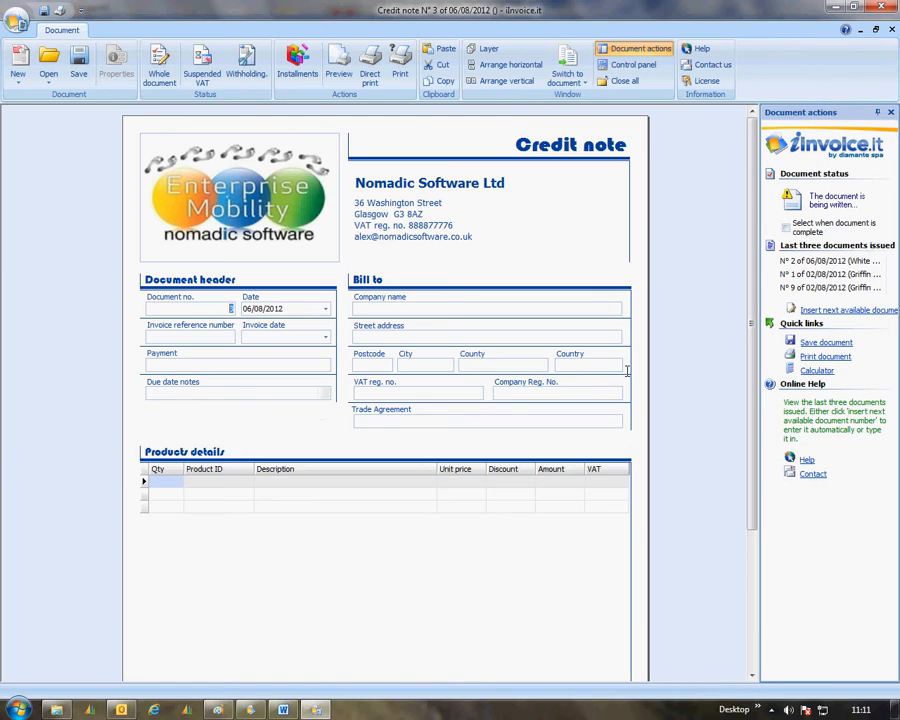
pyautogui.click(372, 309)
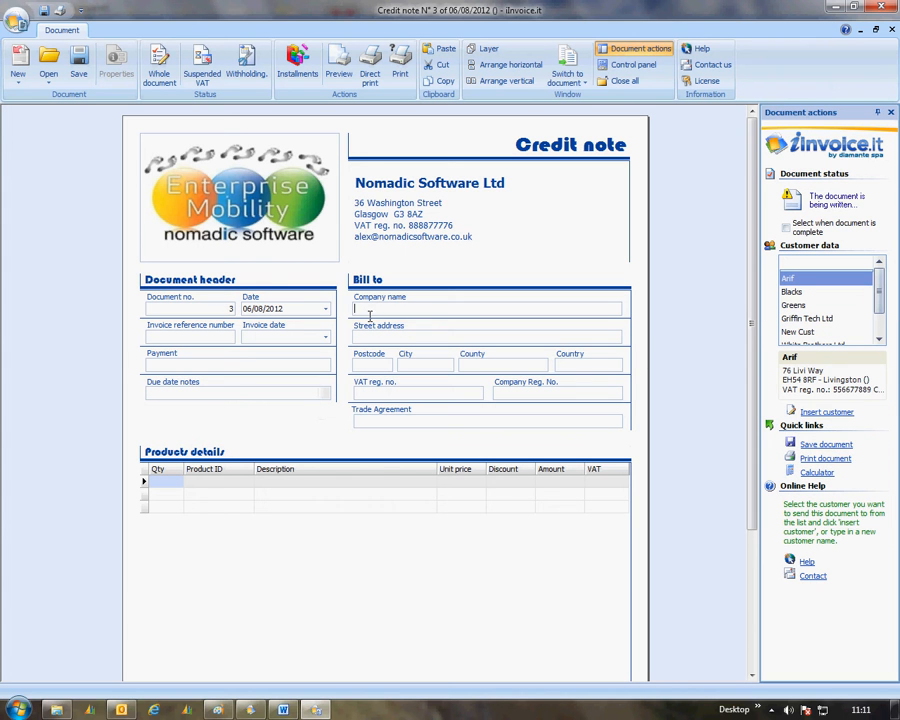
pyautogui.doubleClick(804, 306)
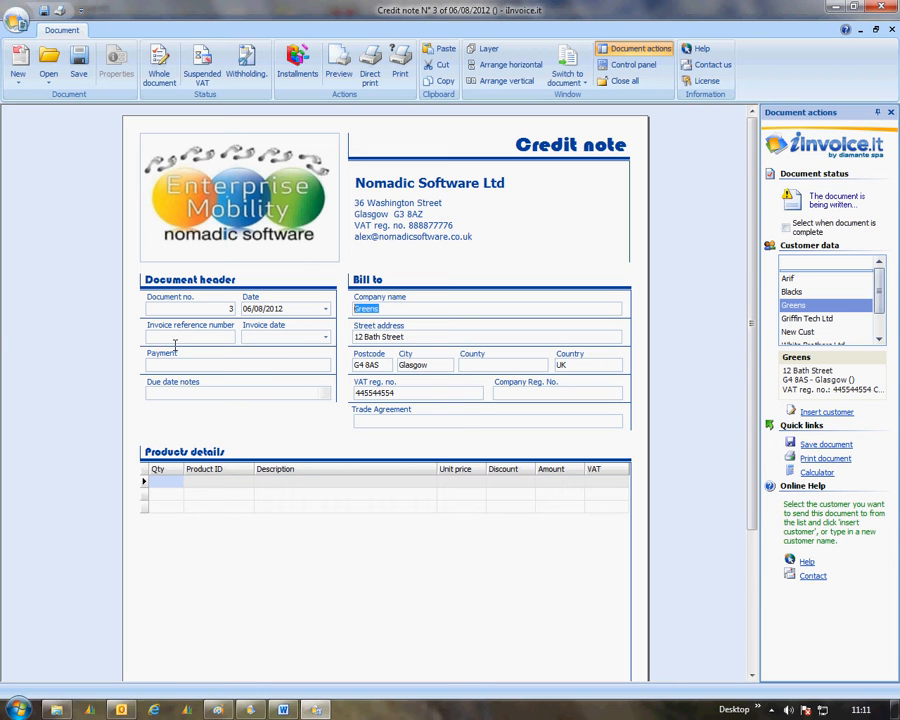
# Step: Add a product line for 10 Machine Service (M/C Service) items without an invoice reference, and review the totals
pyautogui.click(163, 485)
pyautogui.write('10.')
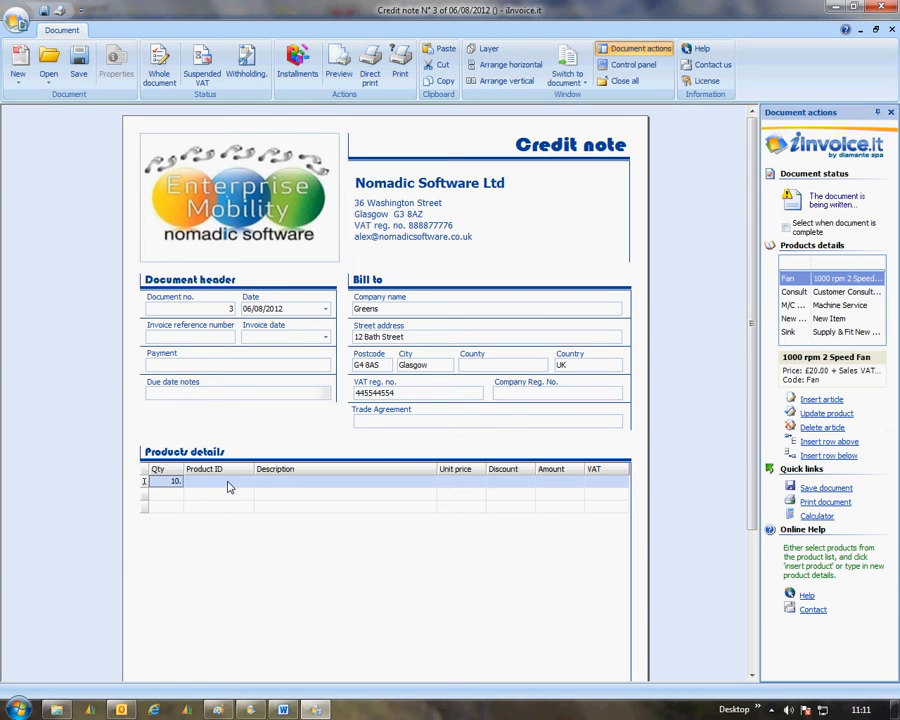
pyautogui.press('Tab')
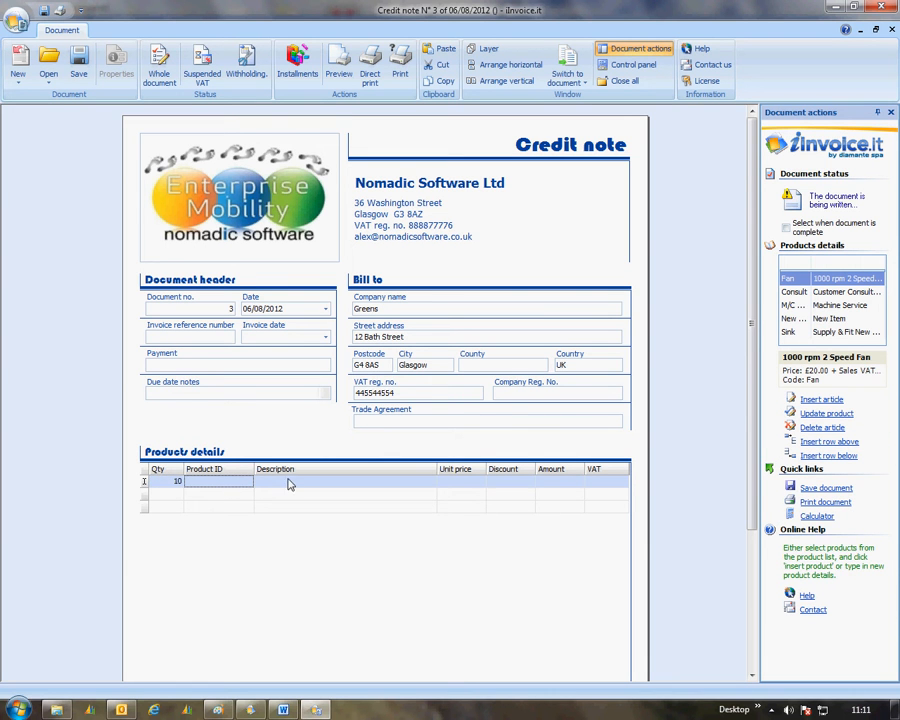
pyautogui.doubleClick(795, 305)
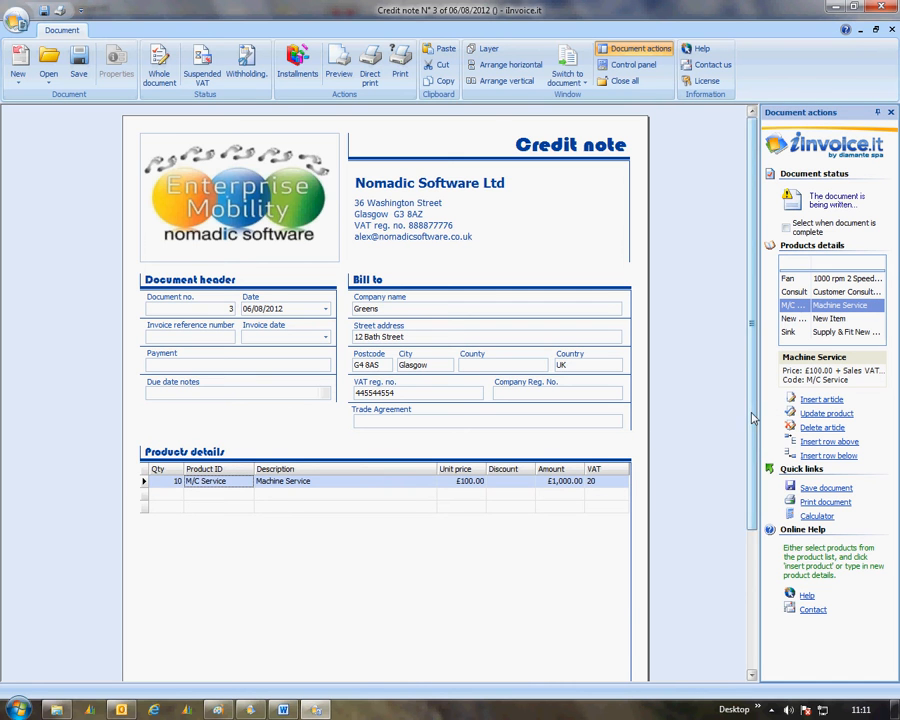
pyautogui.moveTo(750, 418); pyautogui.dragTo(748, 537)
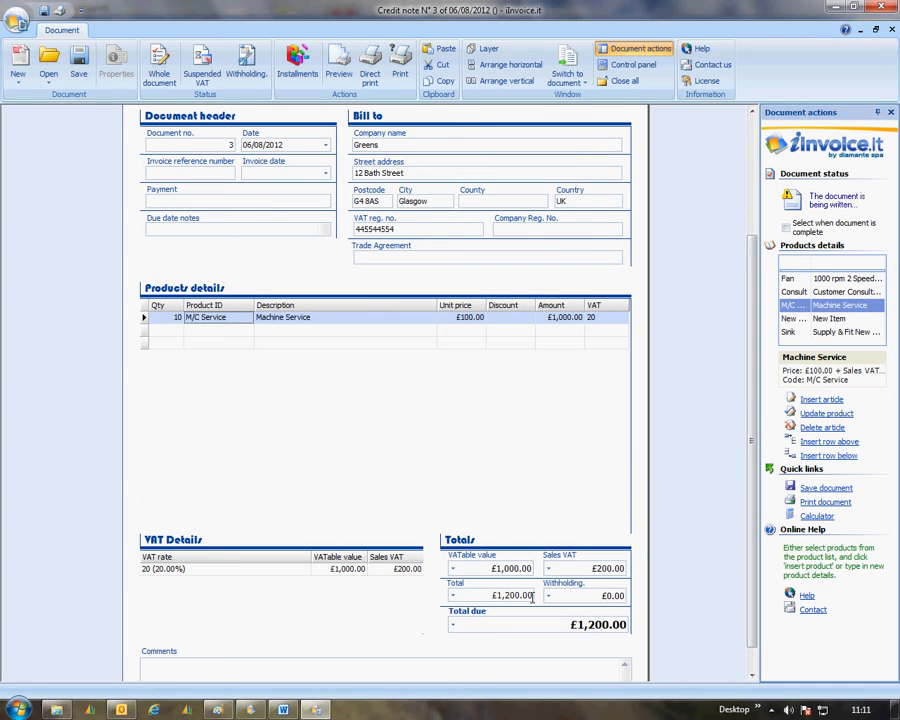
pyautogui.moveTo(750, 560); pyautogui.dragTo(748, 394)
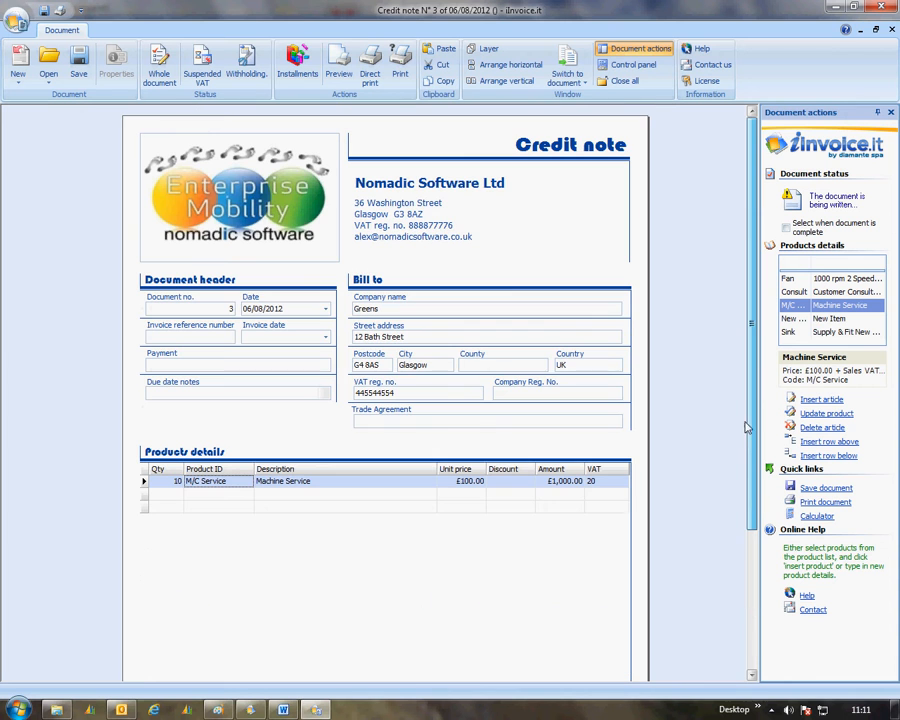
# Step: Mark the Greens credit note as complete, save it and close the document window
pyautogui.click(786, 228)
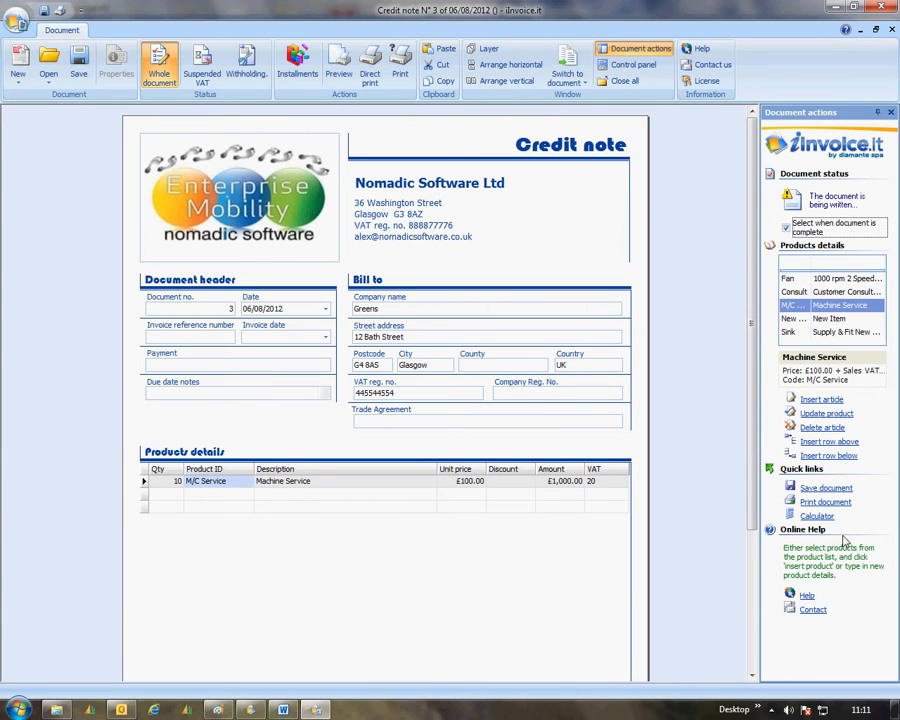
pyautogui.click(830, 489)
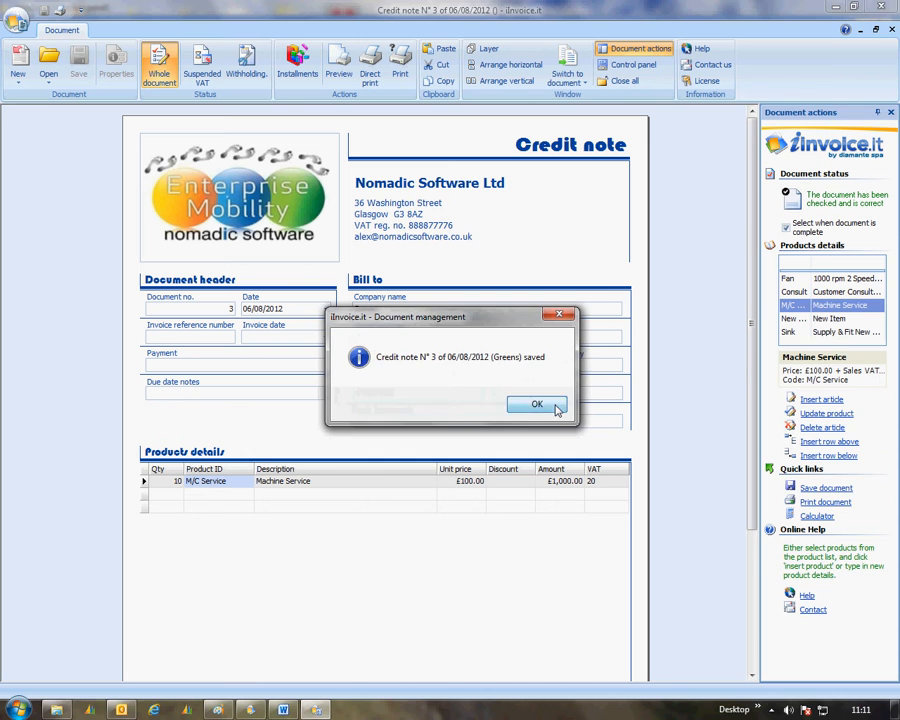
pyautogui.click(554, 405)
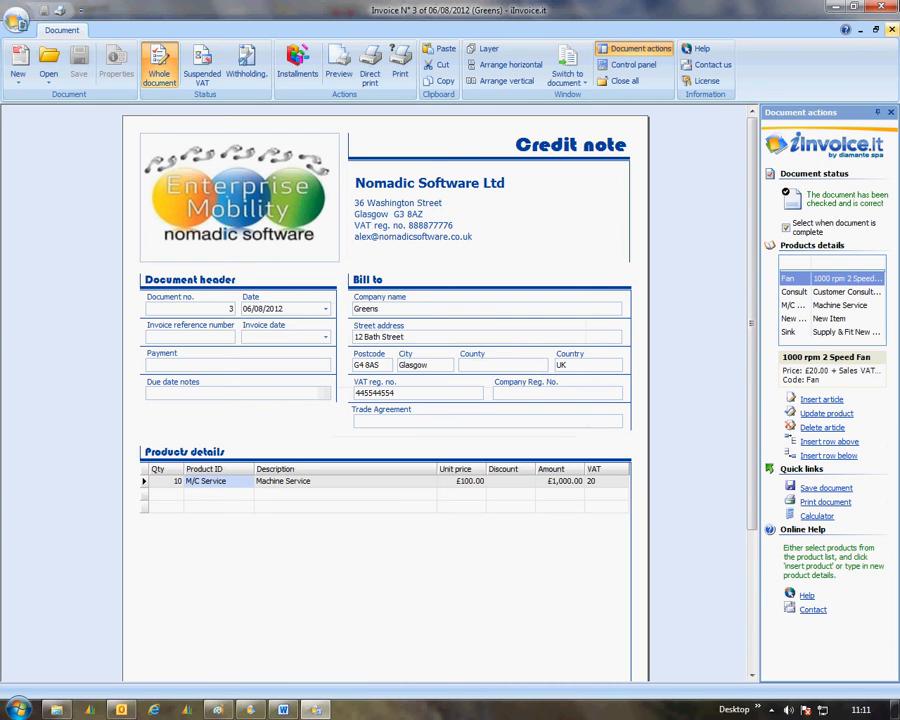
pyautogui.click(890, 8)
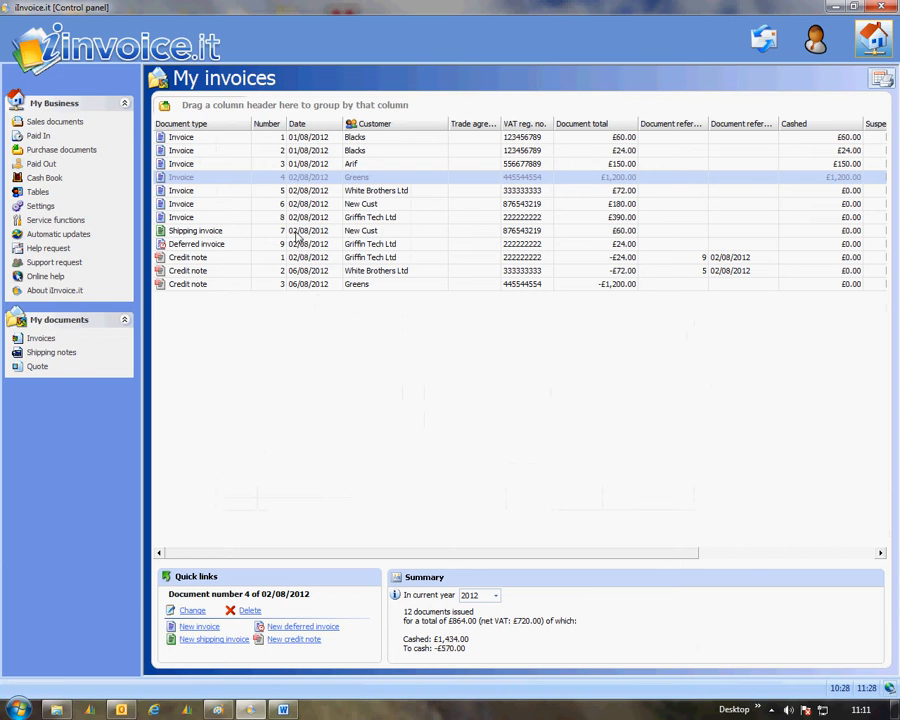
# Step: Find the Greens credit note in the paid-in records and open its taking installments
pyautogui.click(203, 286)
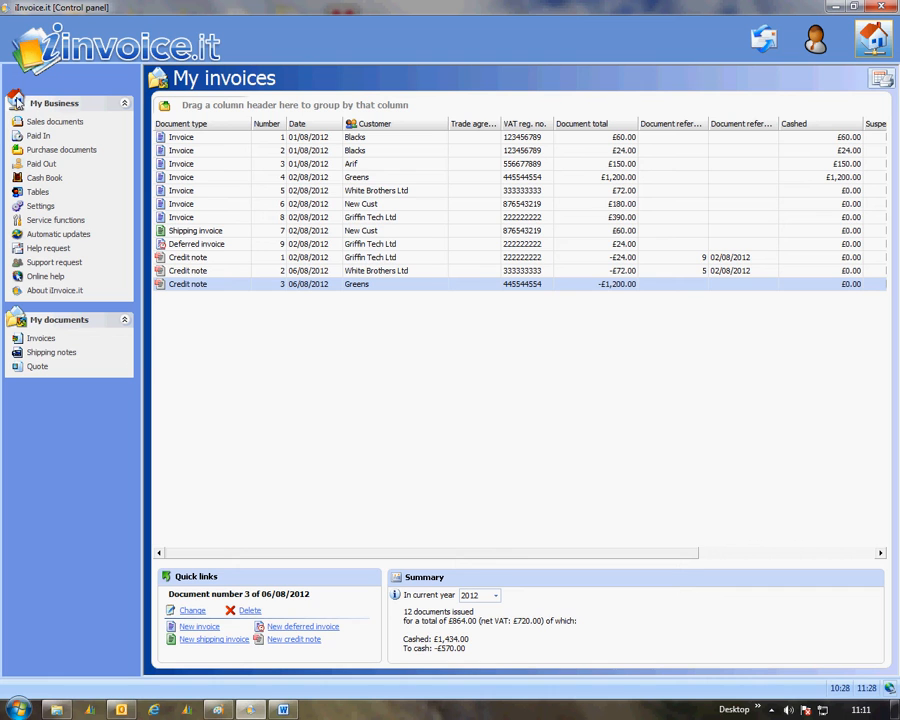
pyautogui.click(39, 139)
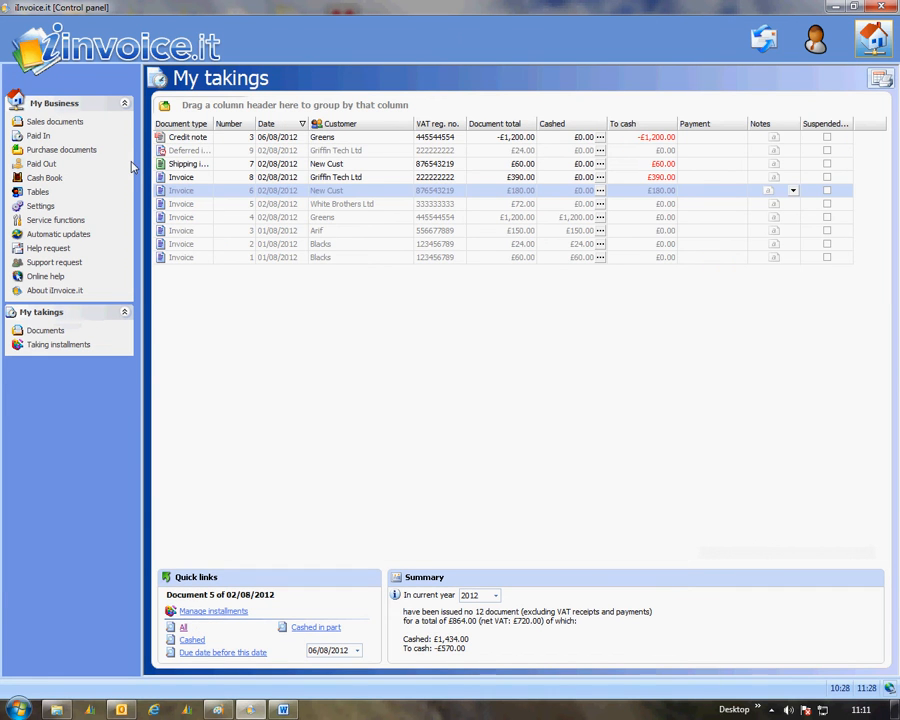
pyautogui.click(199, 140)
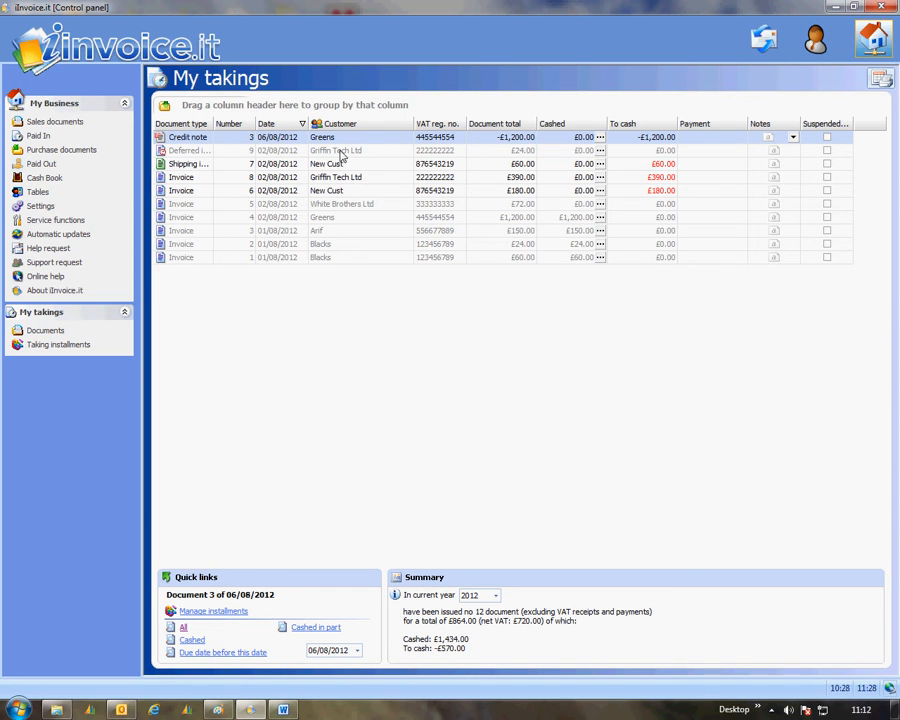
pyautogui.click(599, 140)
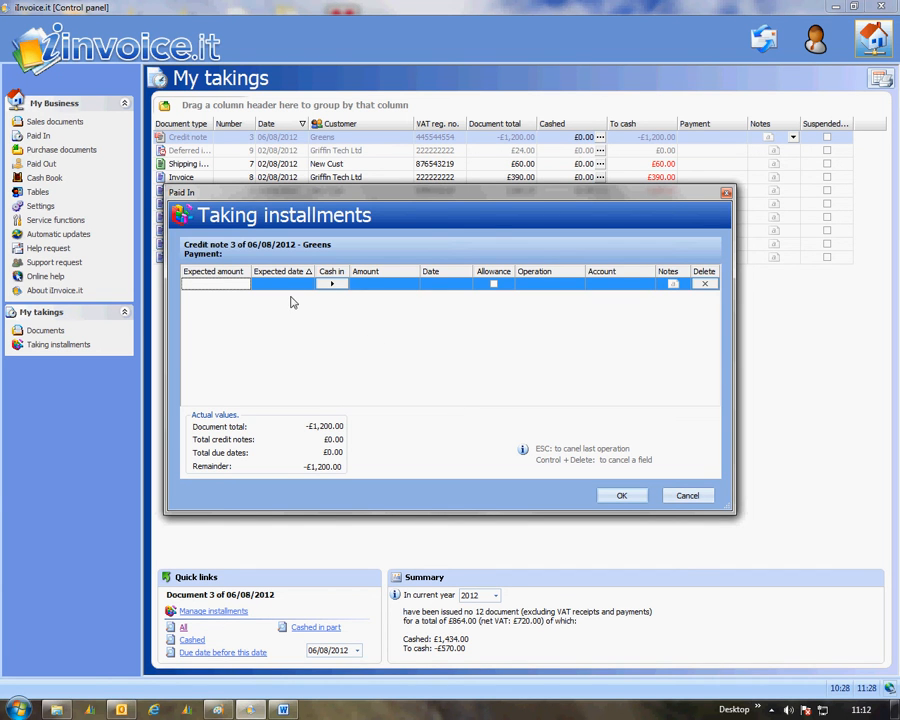
# Step: Enter an installment amount of -£1,200.00 dated 06/08/2012 for the Greens credit note
pyautogui.click(385, 288)
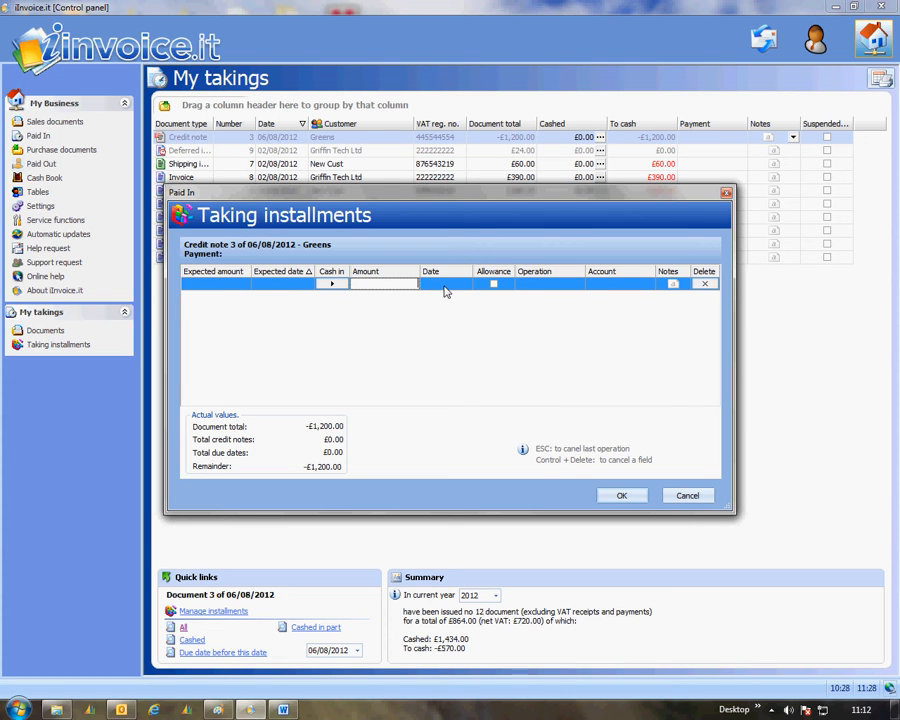
pyautogui.write('-1200.')
pyautogui.click(458, 284)
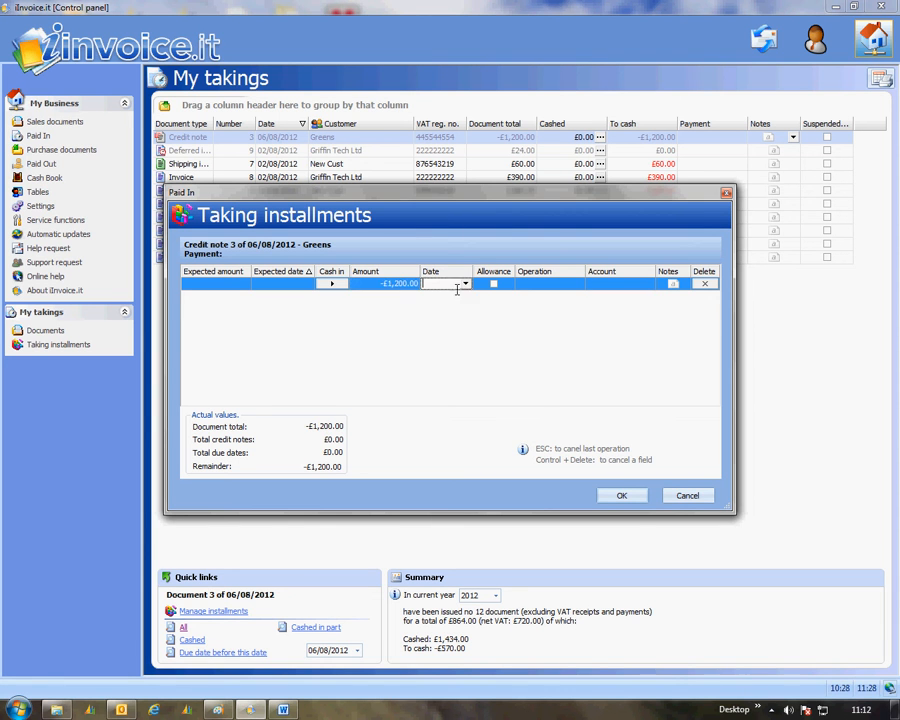
pyautogui.click(465, 284)
pyautogui.click(443, 335)
# Step: Set the installment's operation to Sales Payment and its account to Bank, and confirm the taking installments
pyautogui.click(576, 285)
pyautogui.click(577, 286)
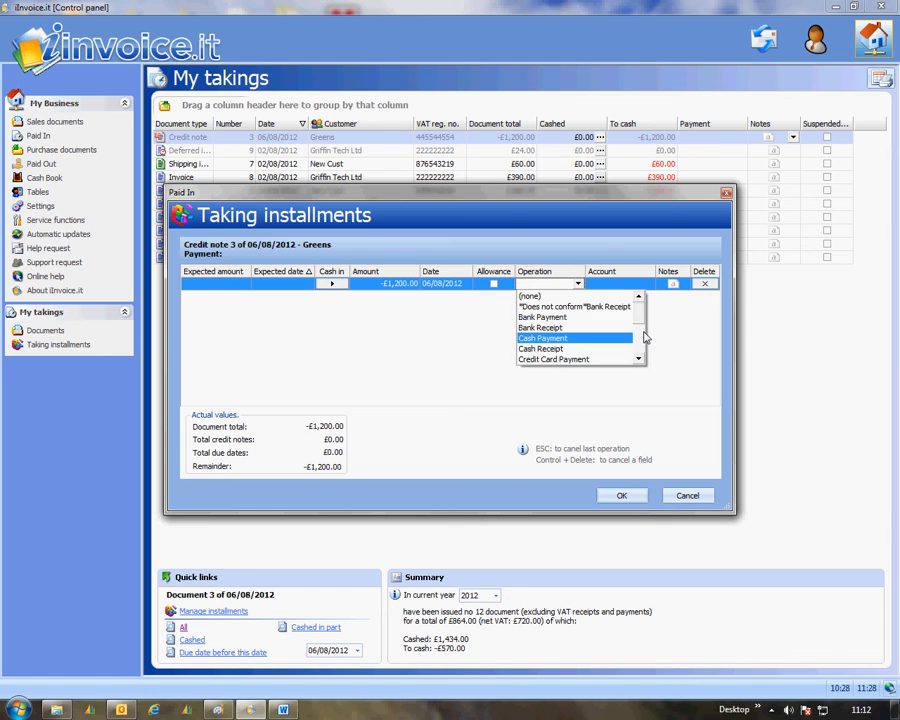
pyautogui.moveTo(639, 318); pyautogui.dragTo(640, 347)
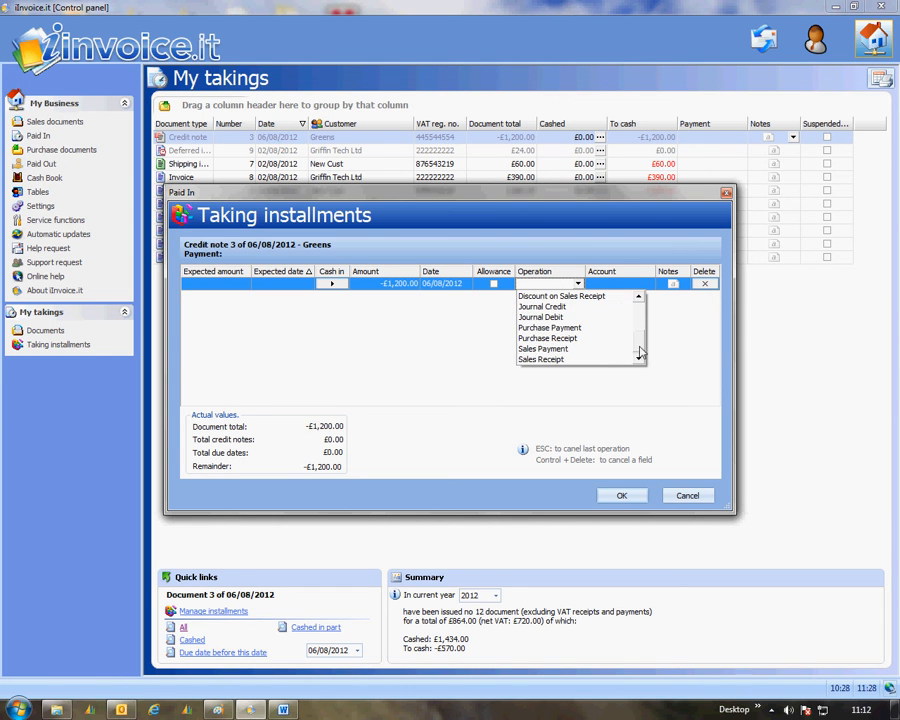
pyautogui.click(551, 350)
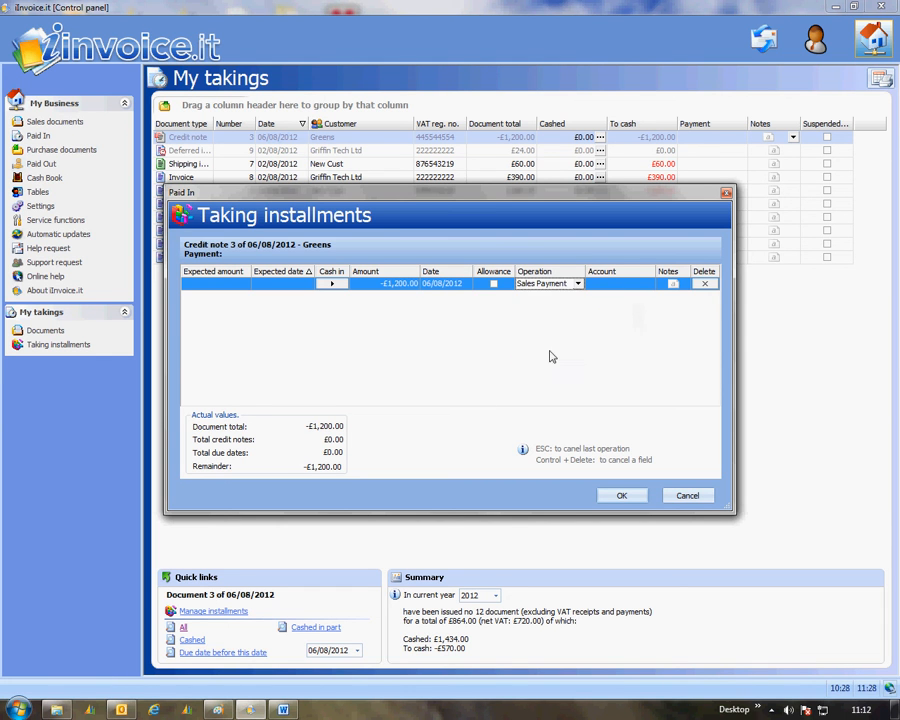
pyautogui.click(647, 284)
pyautogui.click(650, 287)
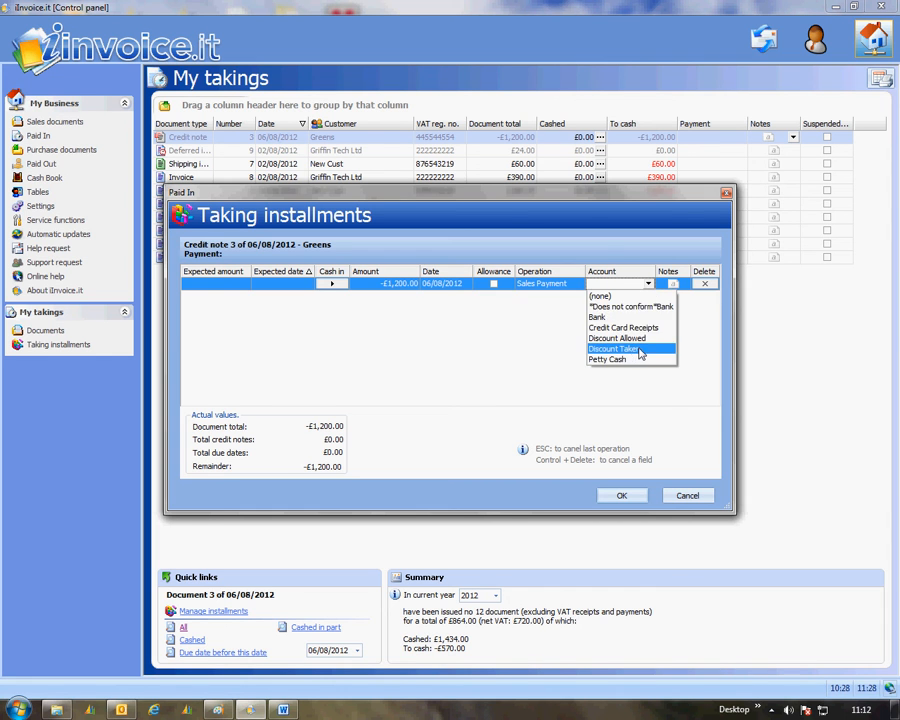
pyautogui.click(600, 310)
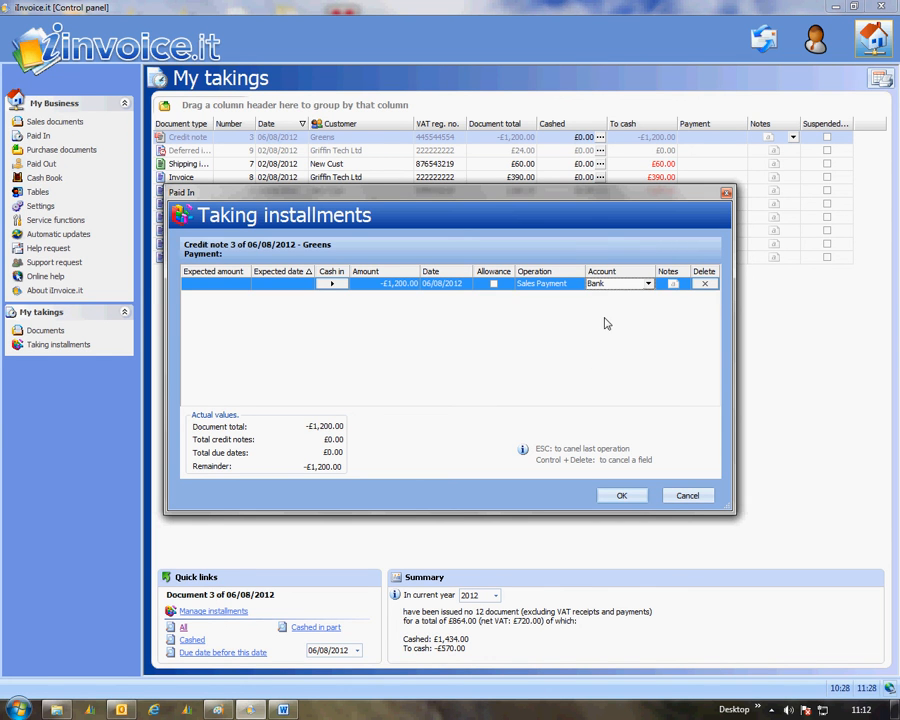
pyautogui.click(622, 496)
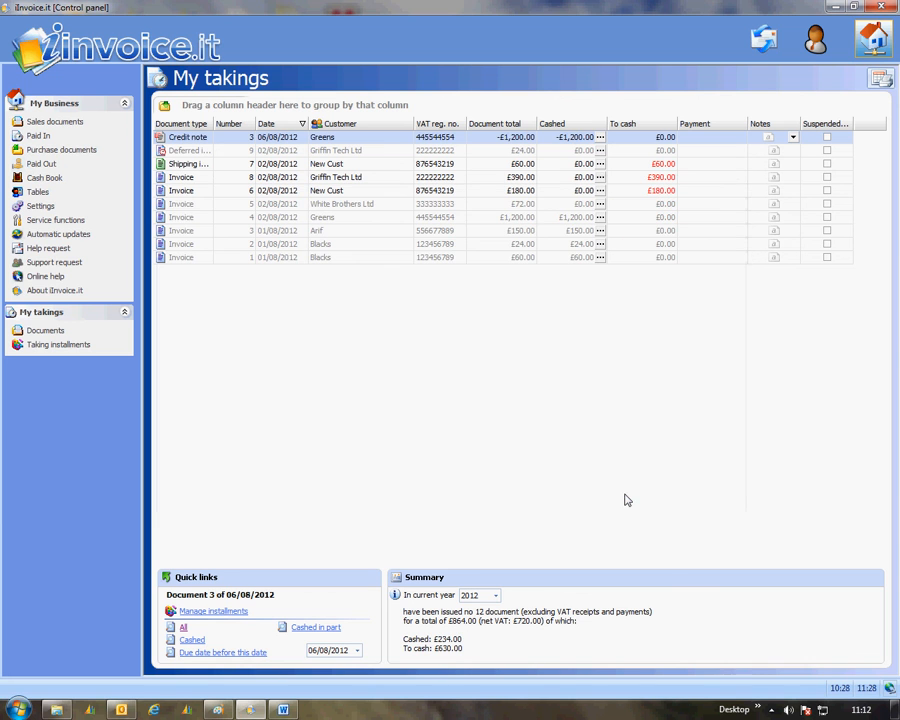